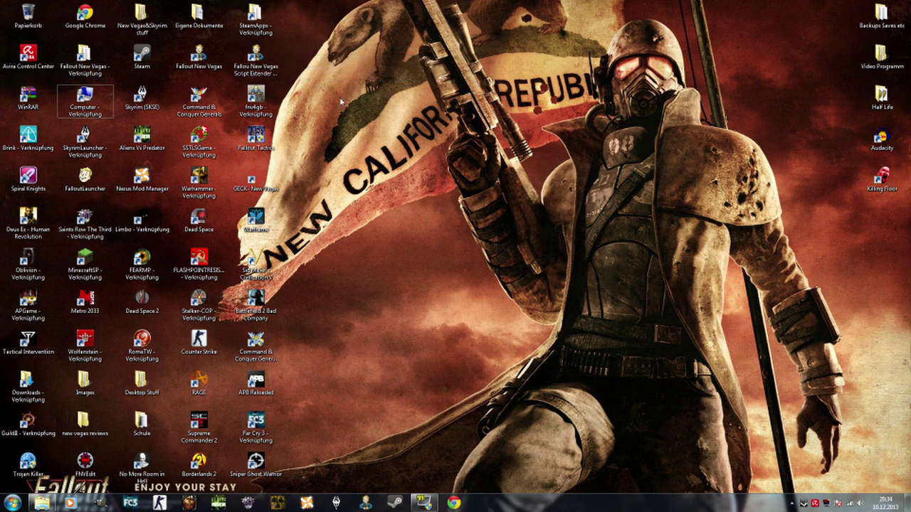
Step: Search the web for "new vegas nexus" in Chrome and open the Fallout New Vegas Nexus site
click(456, 503)
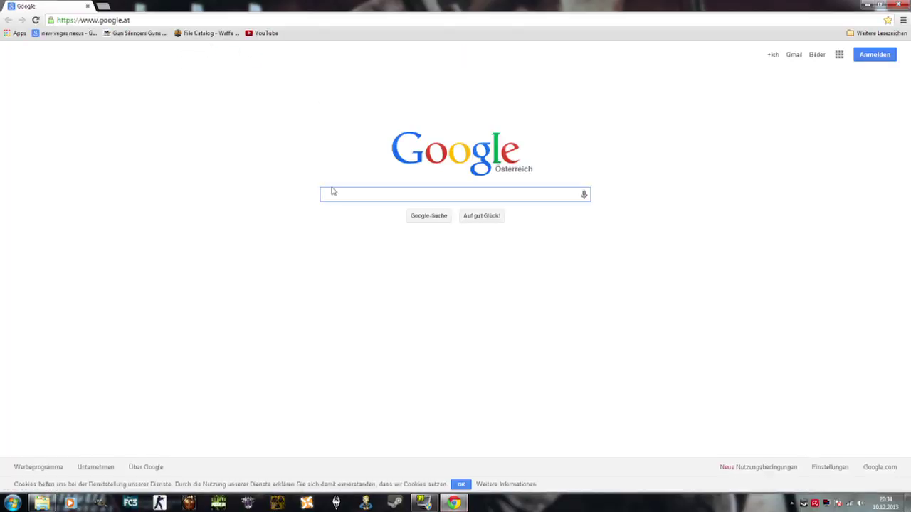
text(new )
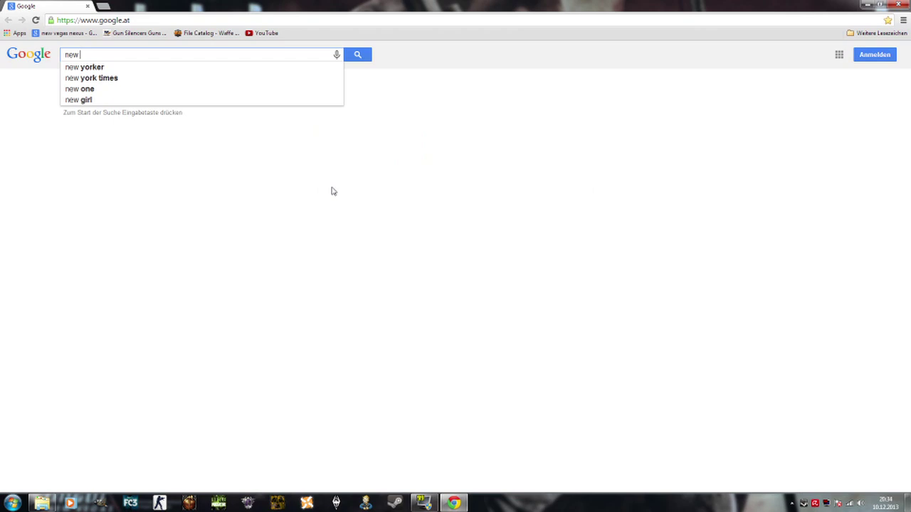
text(vegas nex)
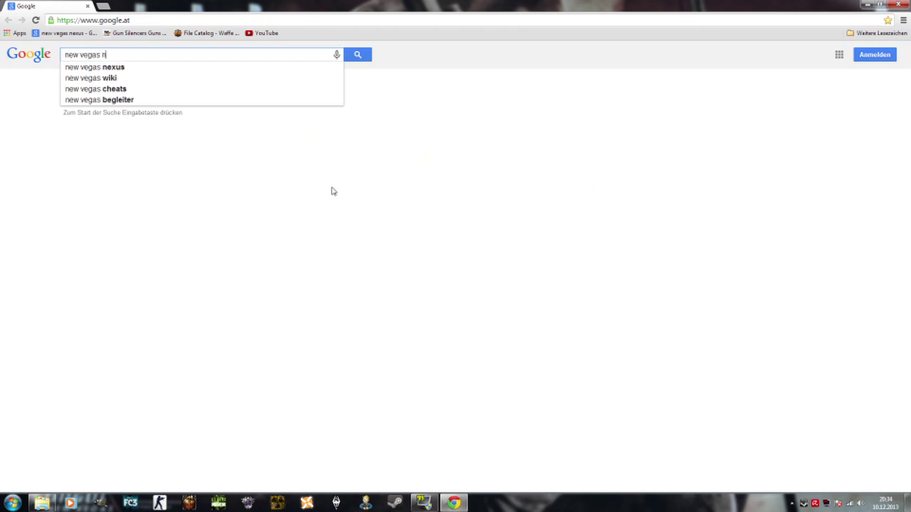
text(us)
key(Return)
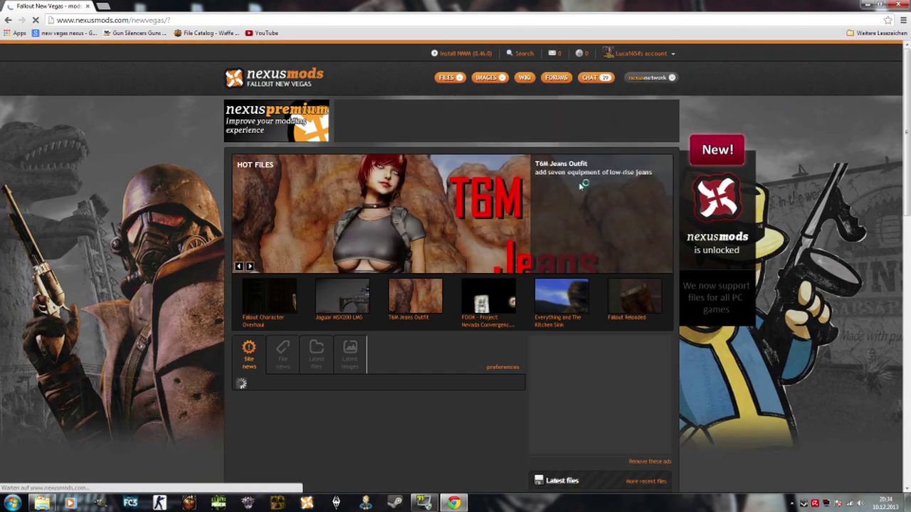
Step: Look over the site's home page and open the Nexus Mod Manager installation page
scroll(577, 222, down, 2)
scroll(576, 222, down, 1)
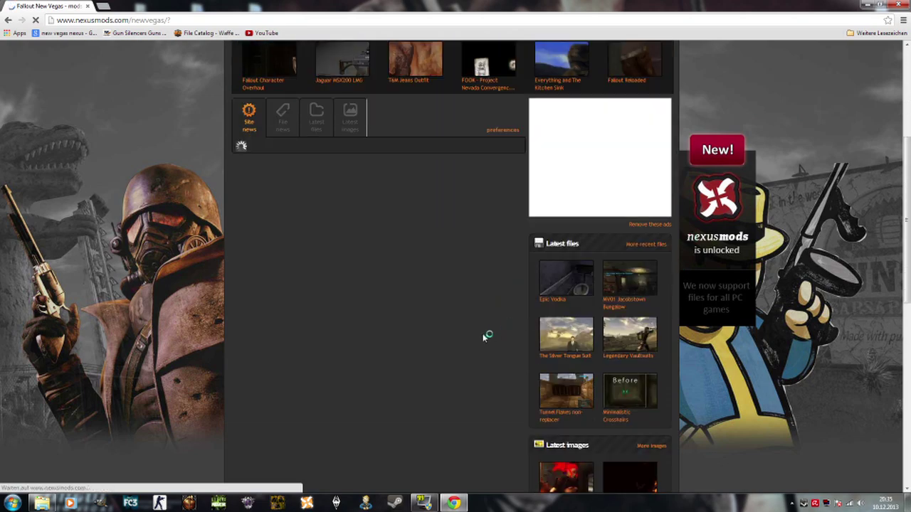
scroll(655, 395, down, 2)
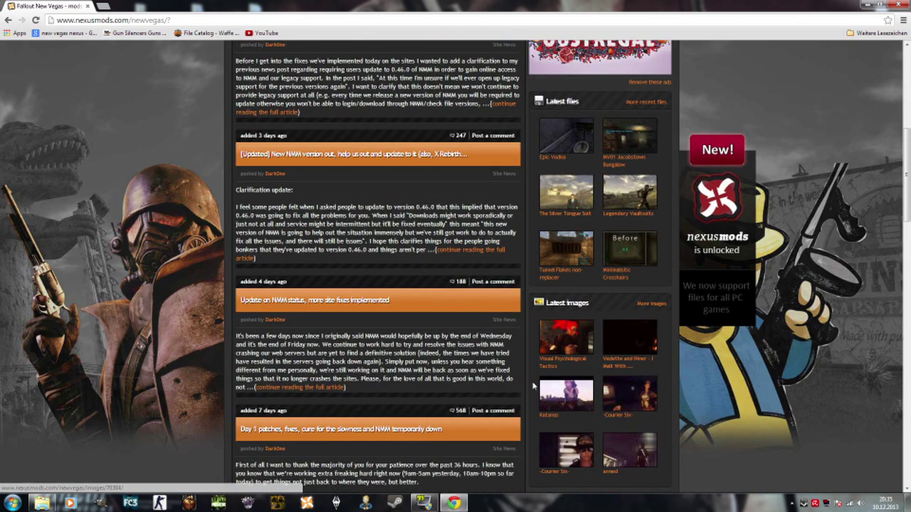
scroll(617, 402, down, 2)
scroll(626, 370, up, 6)
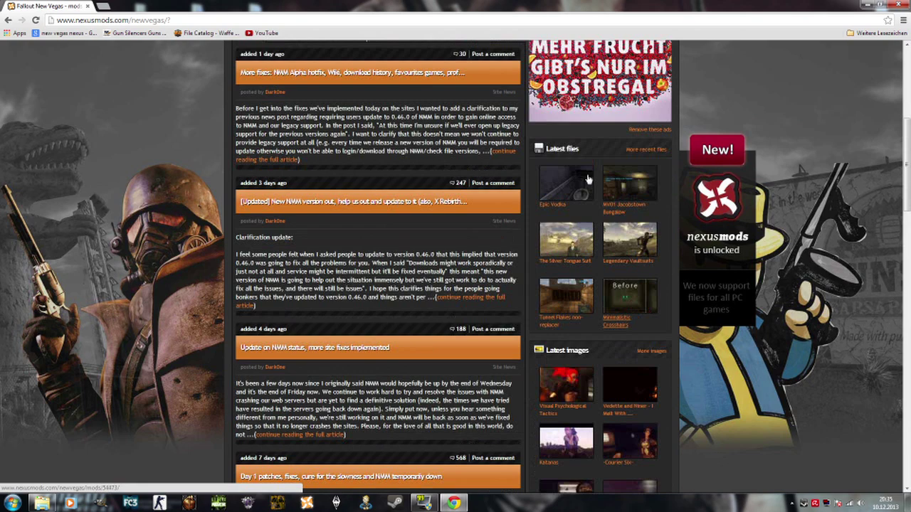
scroll(594, 166, up, 1)
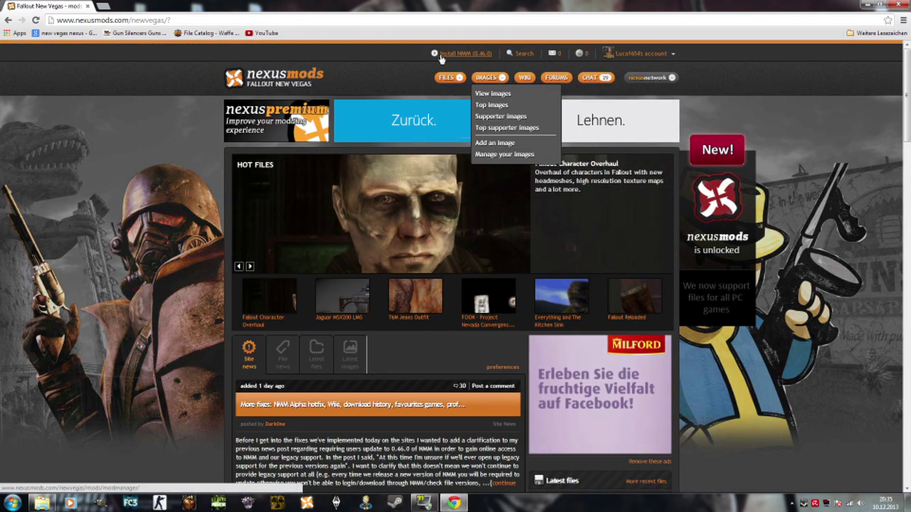
click(452, 58)
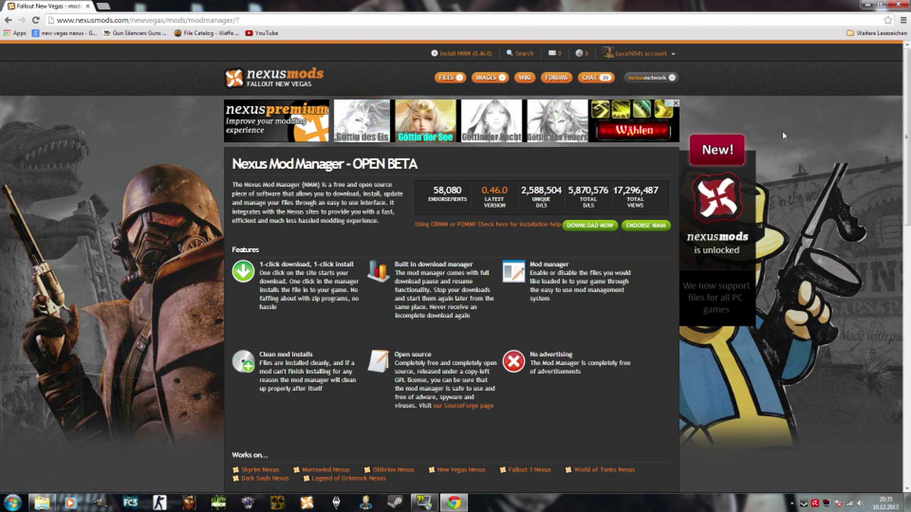
Step: Look through the Nexus Mod Manager page for its description and download link, and close the browser
scroll(618, 222, down, 2)
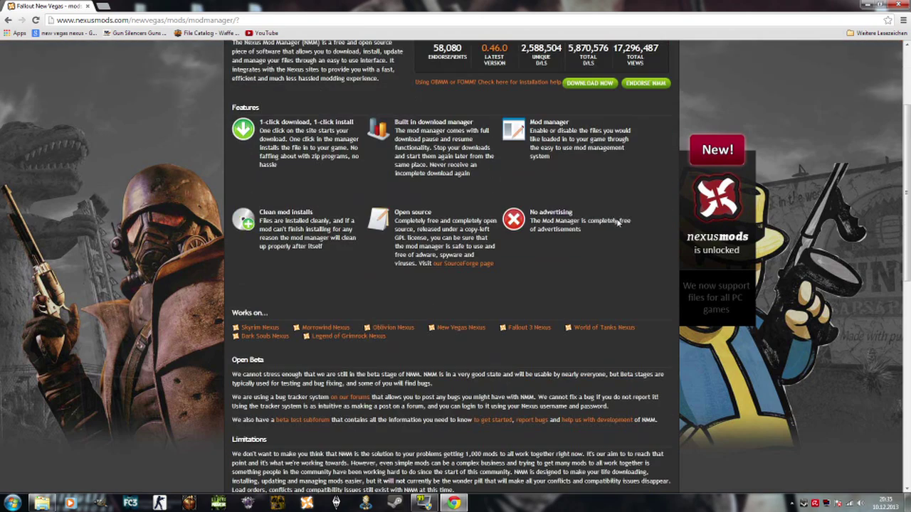
scroll(618, 222, down, 5)
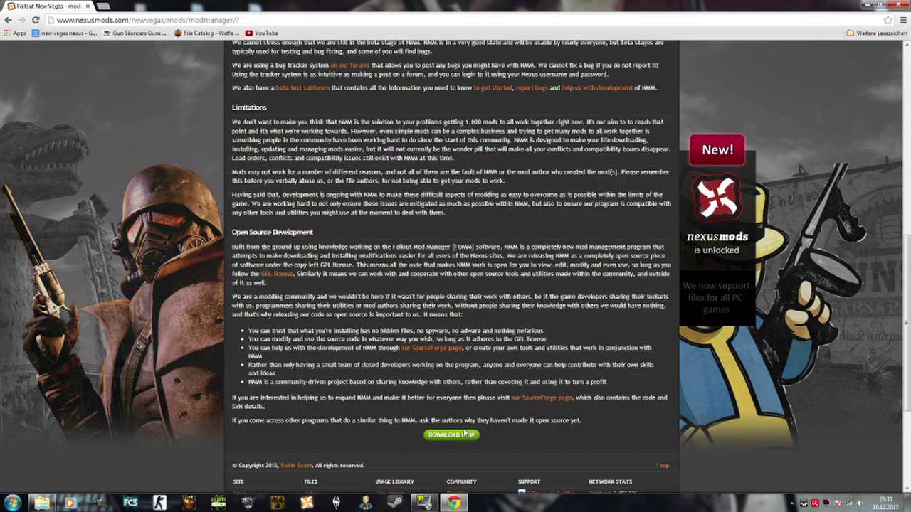
scroll(433, 208, up, 5)
scroll(432, 211, down, 4)
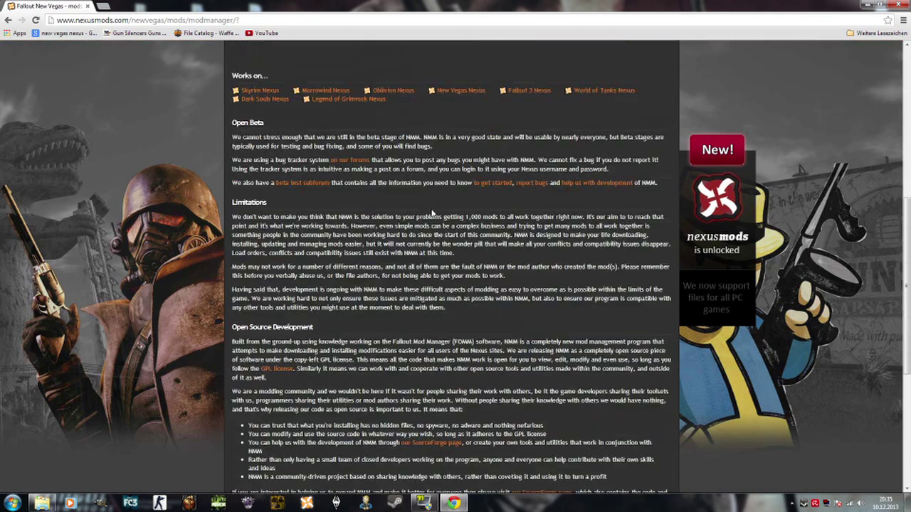
scroll(432, 212, down, 4)
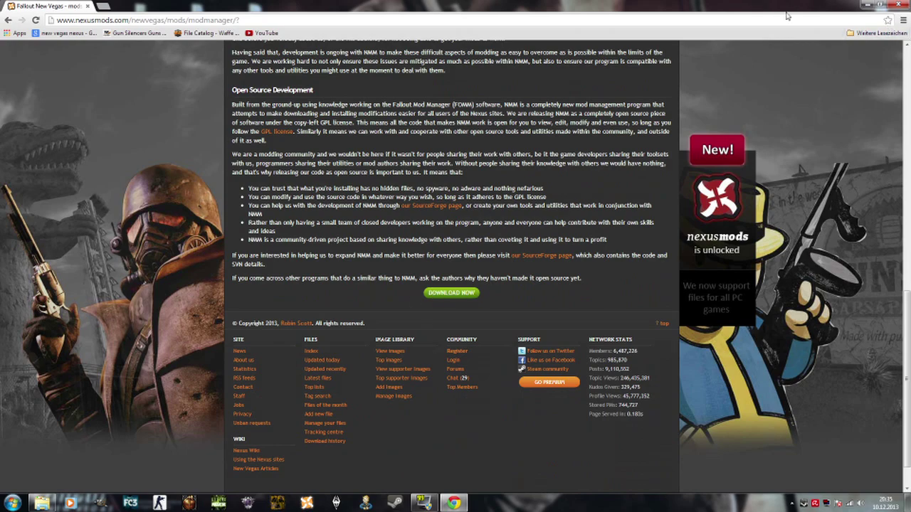
drag(787, 12, 585, 34)
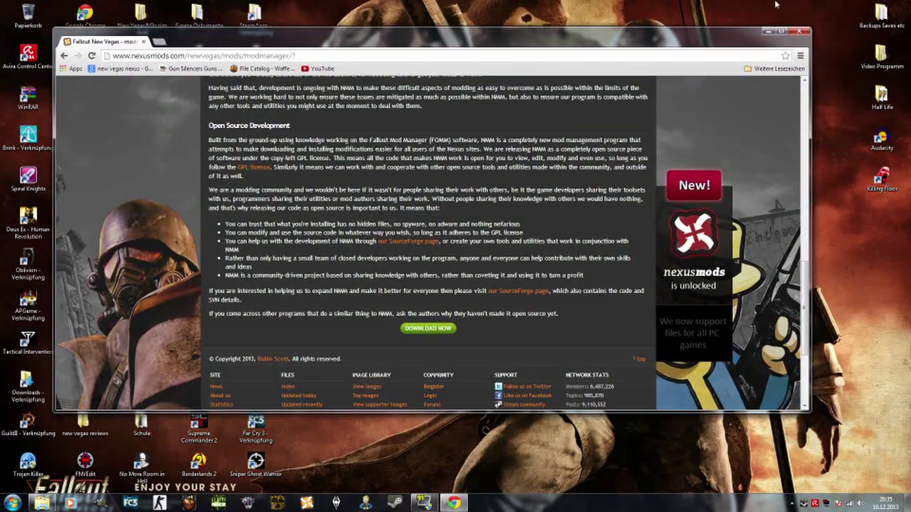
click(802, 34)
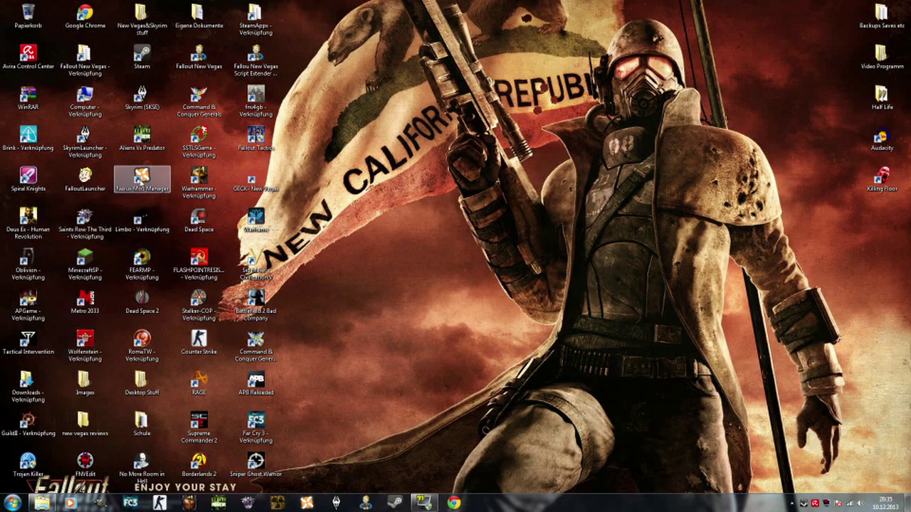
Step: Start Nexus Mod Manager for Fallout New Vegas in offline mode and reposition its window
double_click(142, 178)
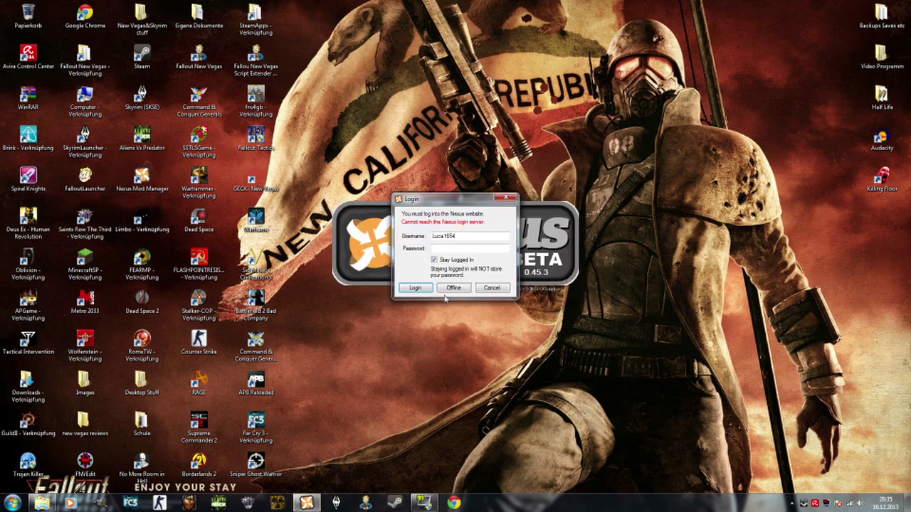
key(Return)
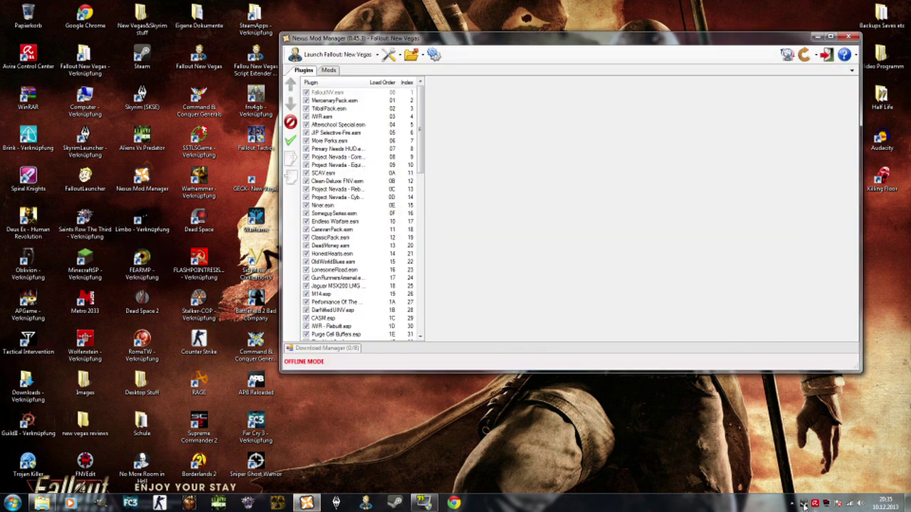
drag(471, 48, 474, 84)
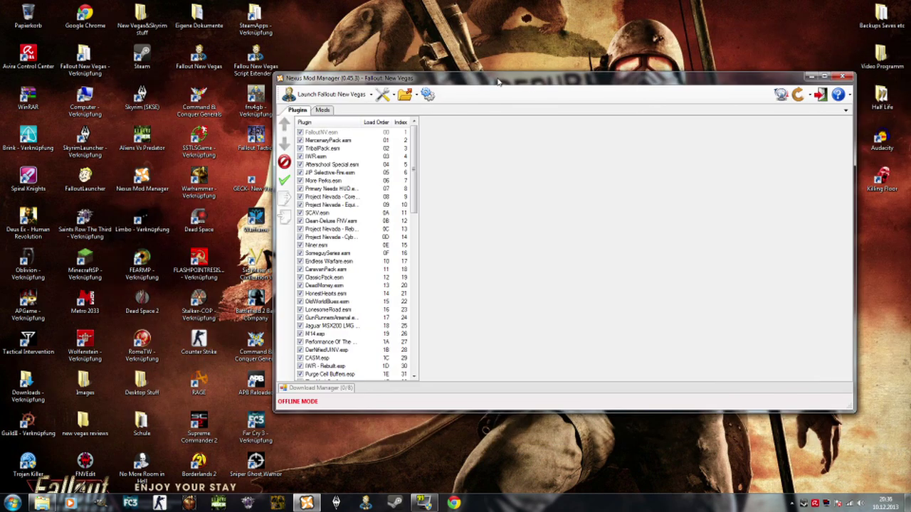
click(322, 109)
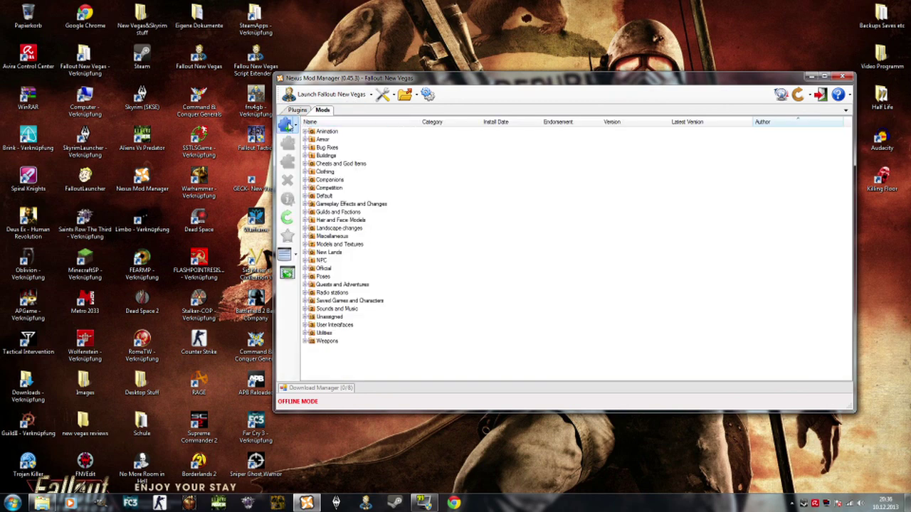
click(286, 125)
drag(339, 91, 389, 131)
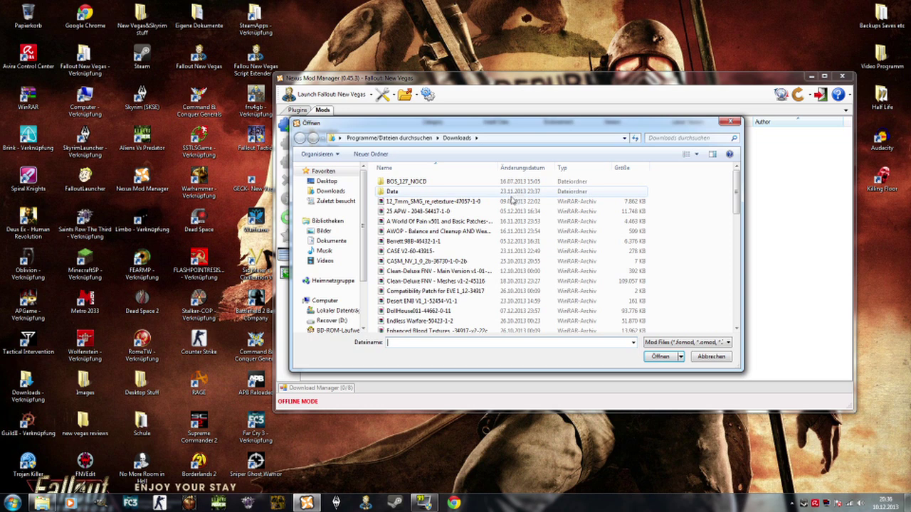
click(467, 223)
scroll(466, 223, down, 3)
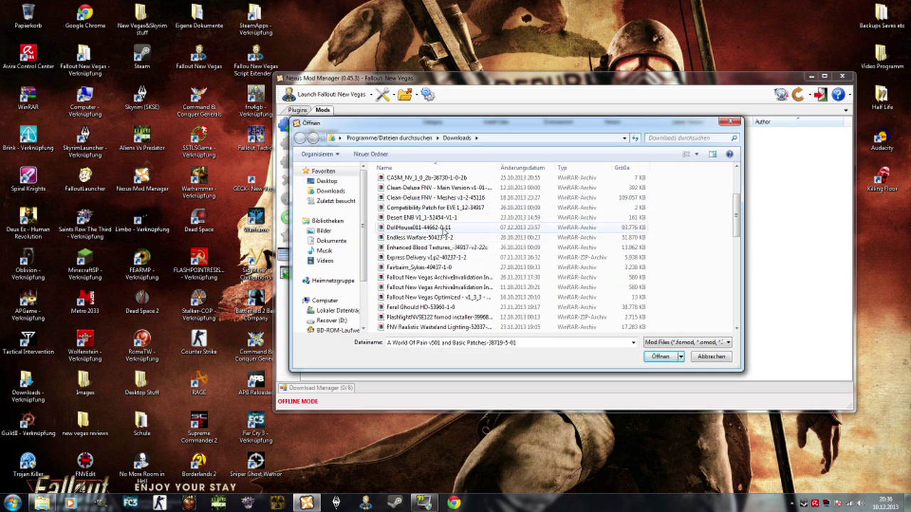
double_click(445, 229)
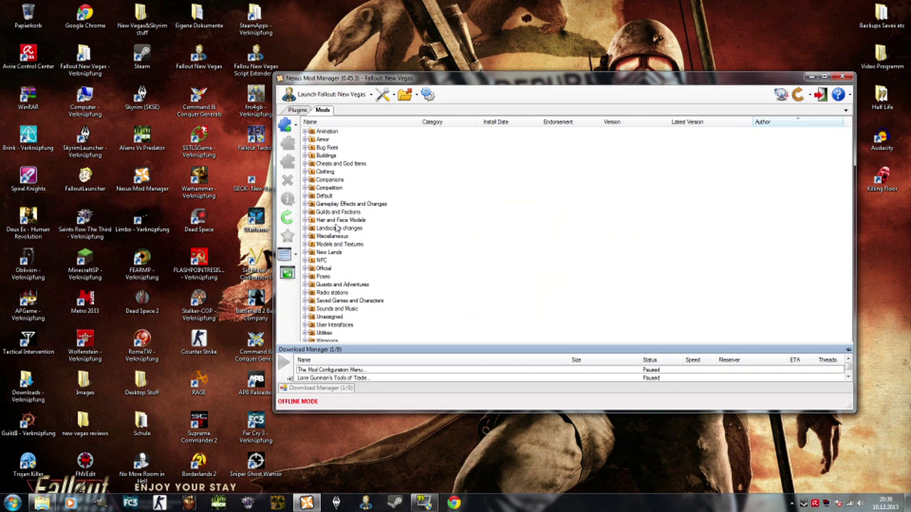
click(345, 278)
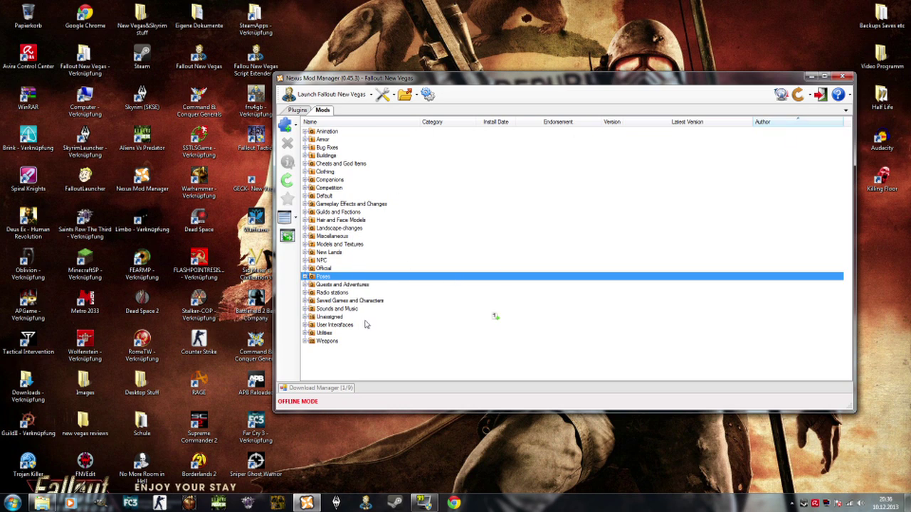
click(495, 316)
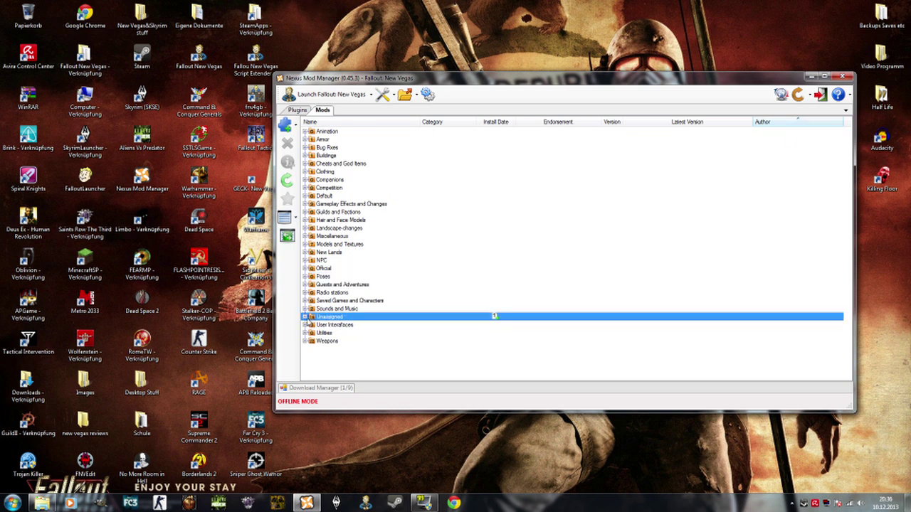
click(307, 317)
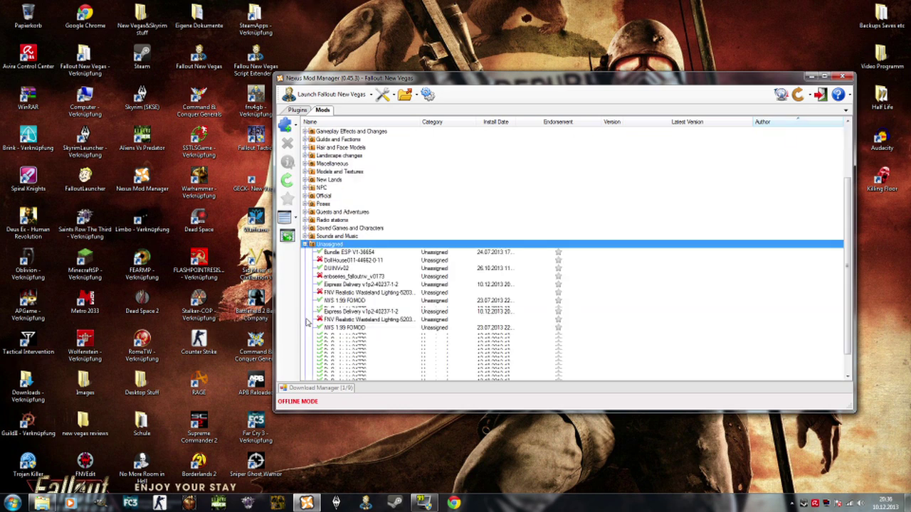
click(387, 260)
double_click(388, 261)
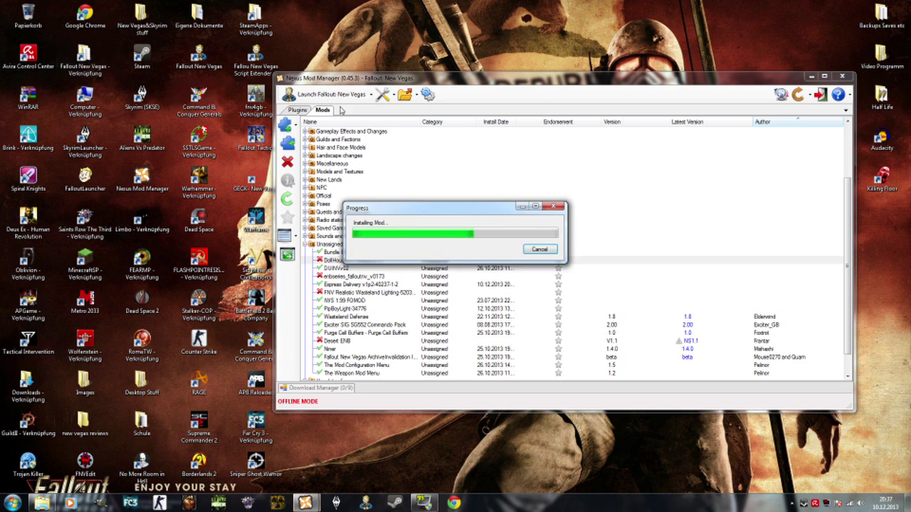
Step: Inspect the DollHouseOption folder inside the Fallout New Vegas Data folder and return to Data
double_click(100, 62)
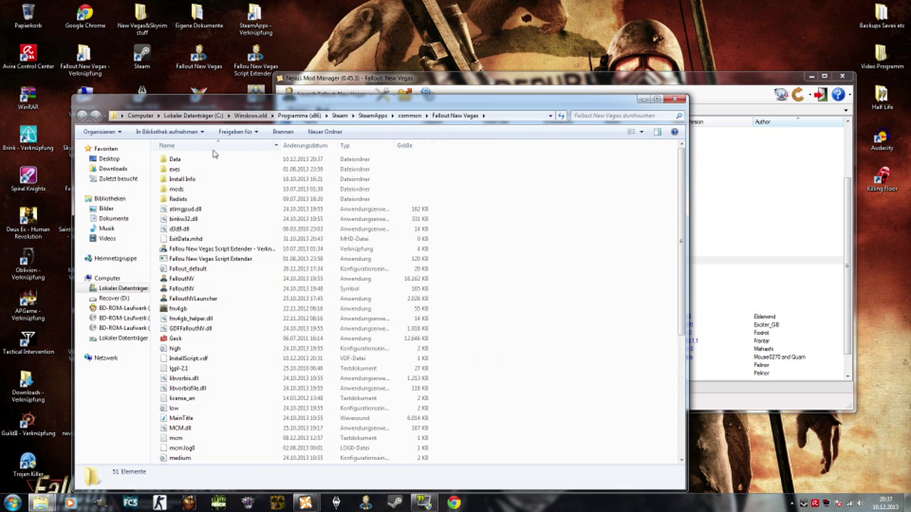
double_click(207, 164)
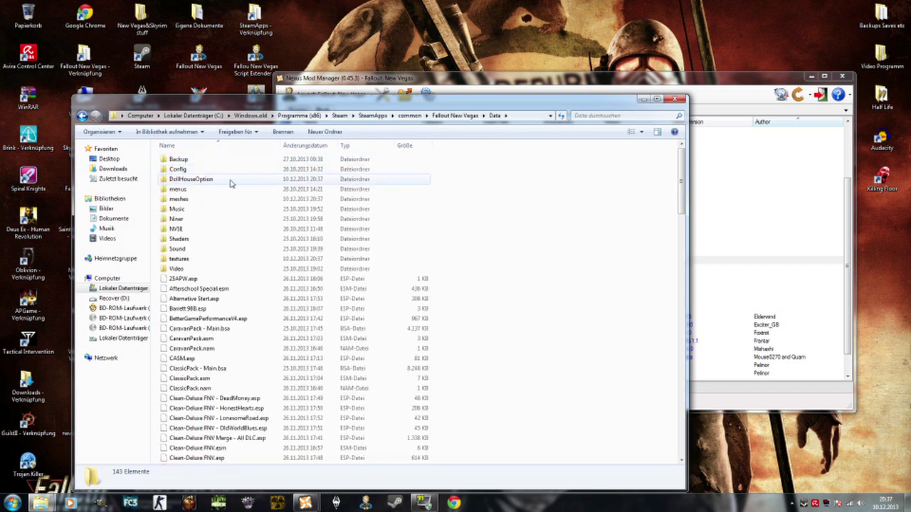
double_click(226, 181)
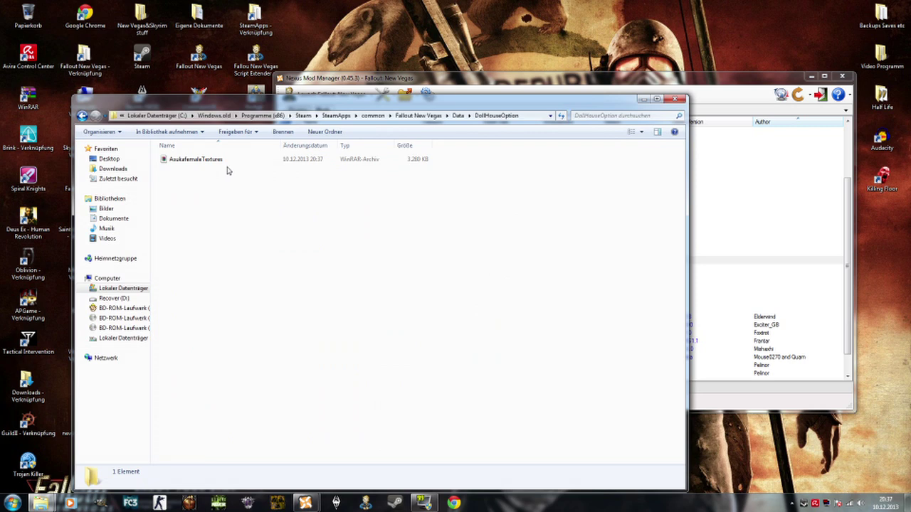
click(82, 116)
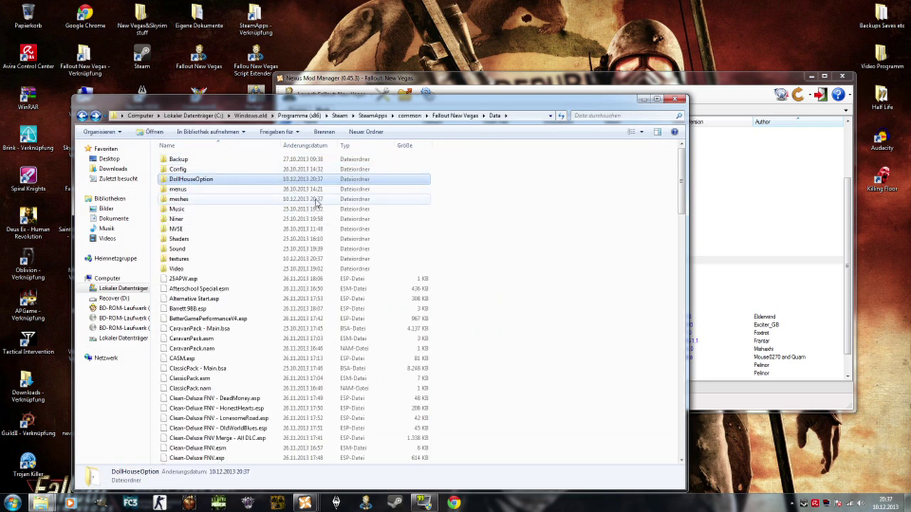
Step: Move the folder window out of the way and let the DollHouse mod overwrite all existing files
drag(555, 108, 607, 328)
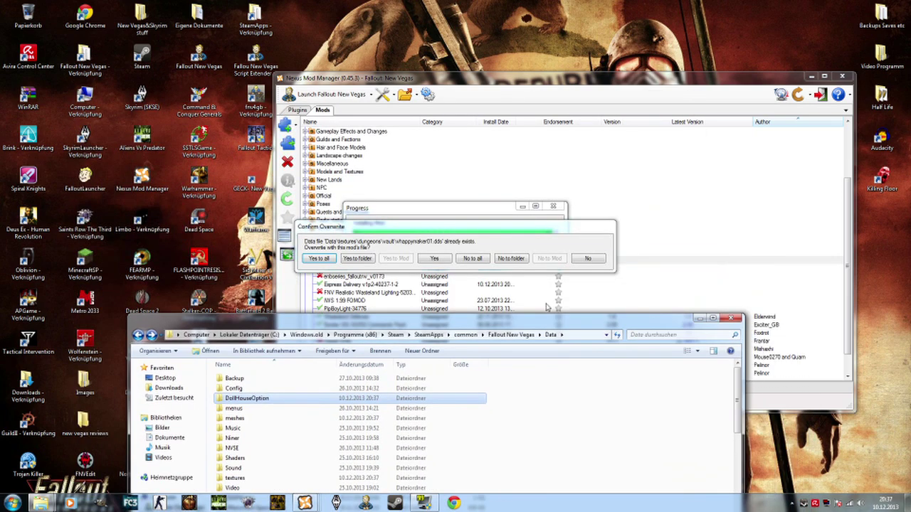
drag(475, 330, 475, 374)
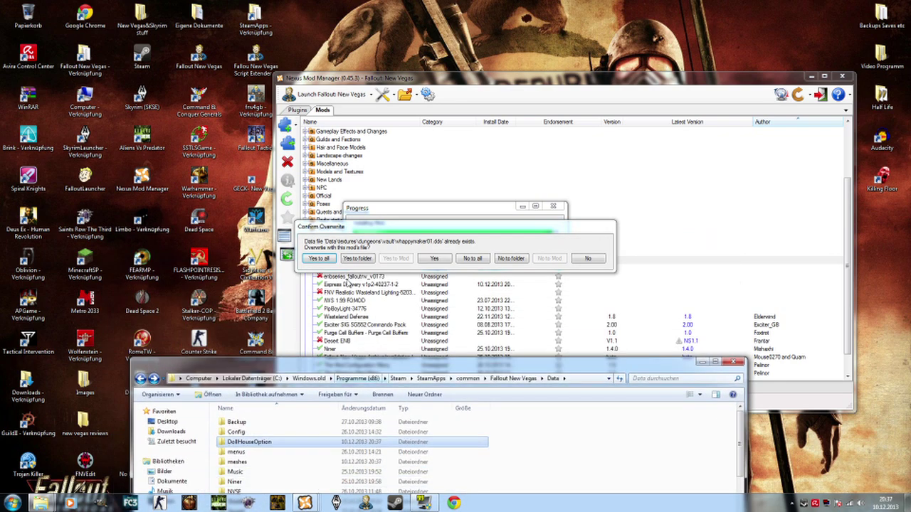
drag(293, 361, 280, 307)
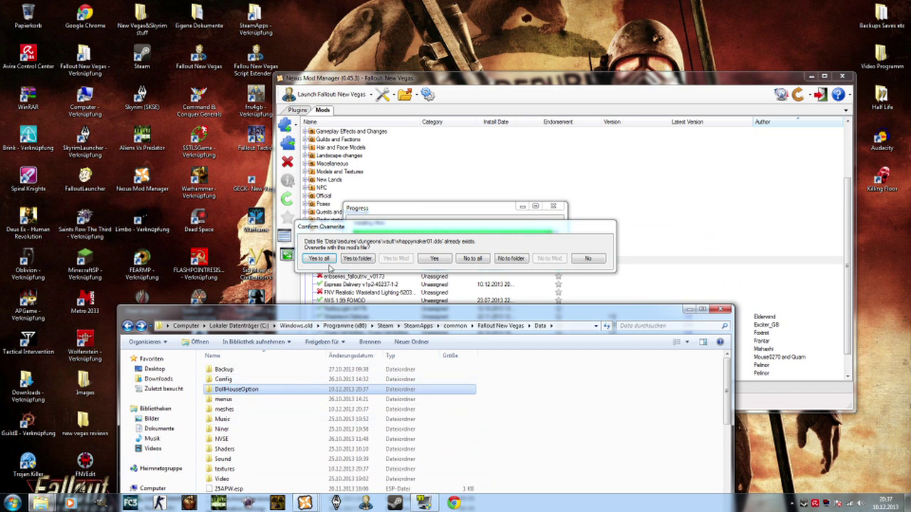
click(319, 258)
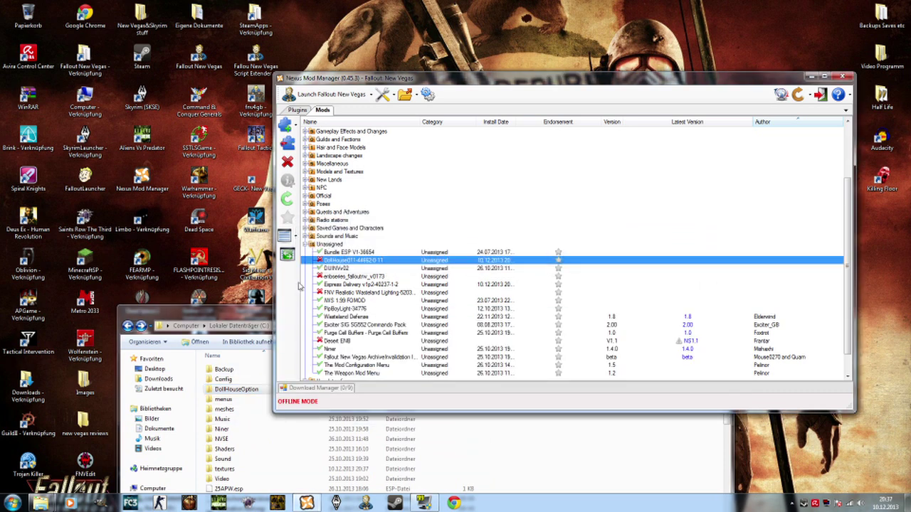
drag(269, 319, 282, 338)
click(496, 284)
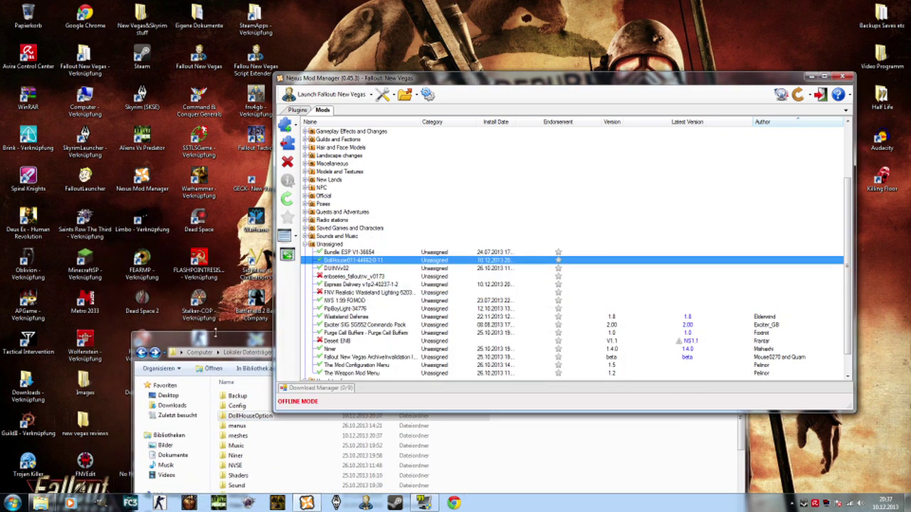
Step: Bring the Data folder window forward, check the contents of DollHouseOption once more and go back to Data
drag(219, 345, 157, 269)
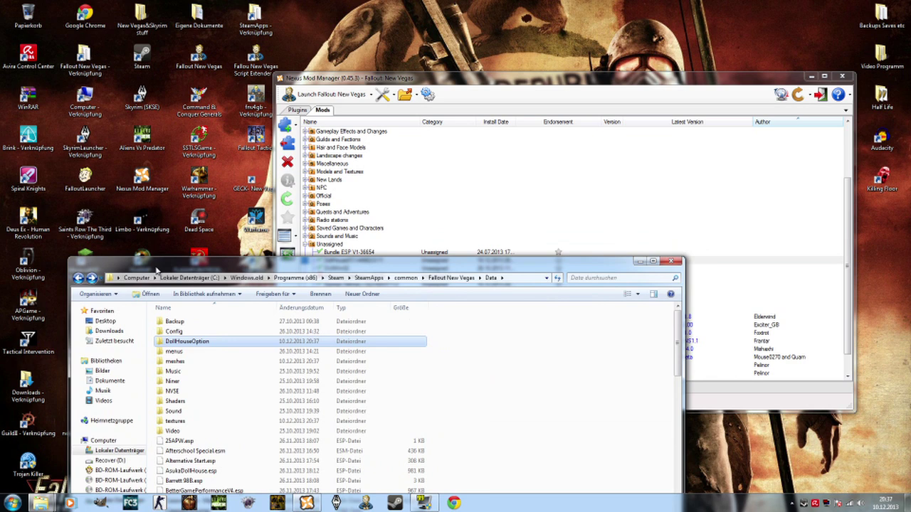
double_click(331, 345)
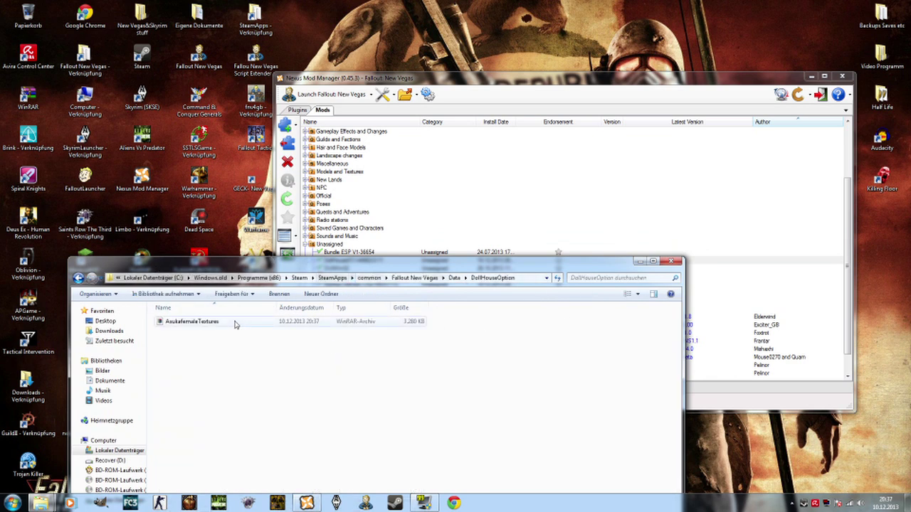
click(78, 279)
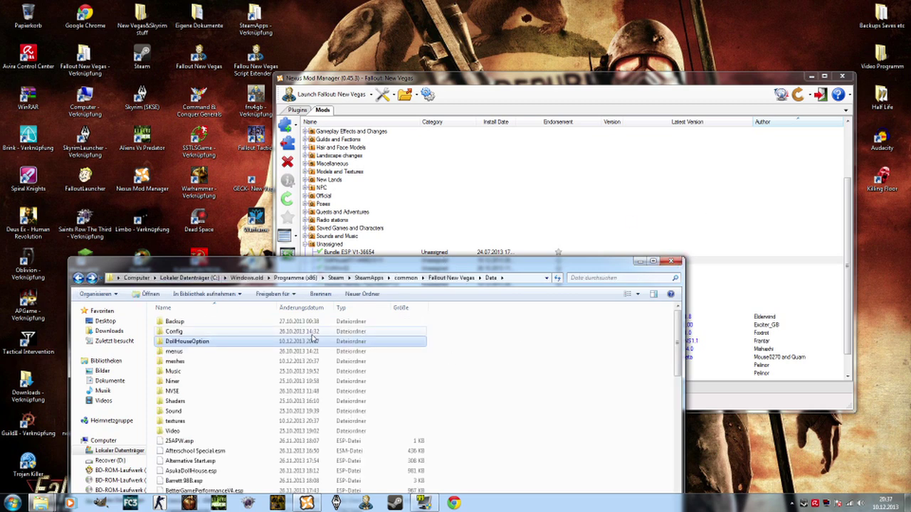
Step: Close the Data folder window and exit Nexus Mod Manager
drag(333, 256, 367, 197)
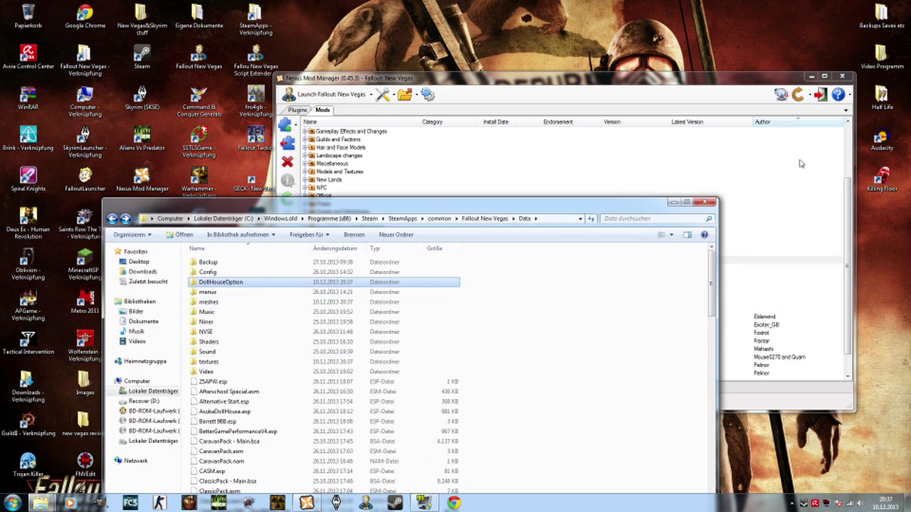
click(703, 202)
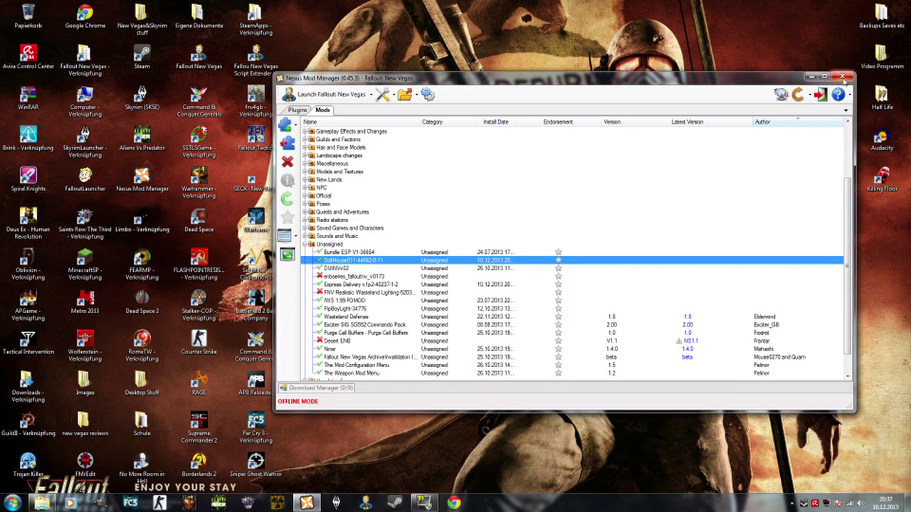
click(843, 79)
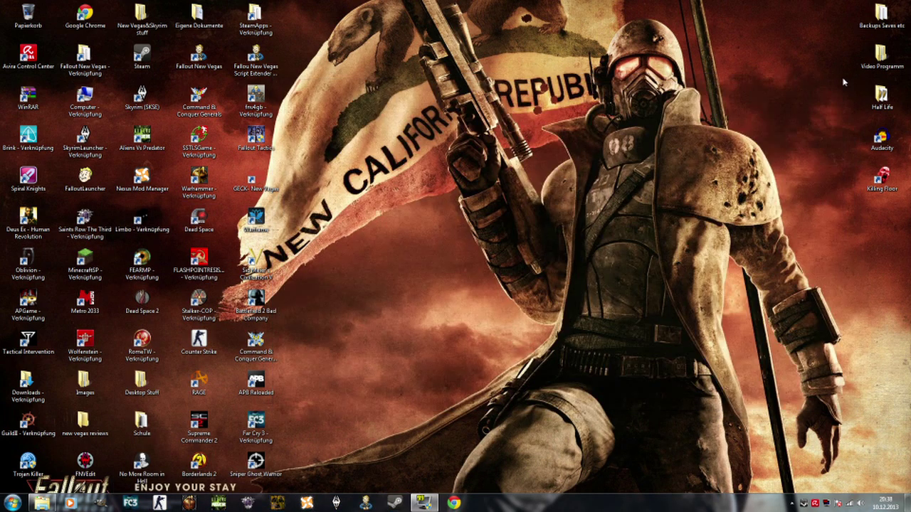
Step: Open the Downloads folder, browse the downloaded mod archives and move the window clear of the desktop shortcuts
double_click(11, 388)
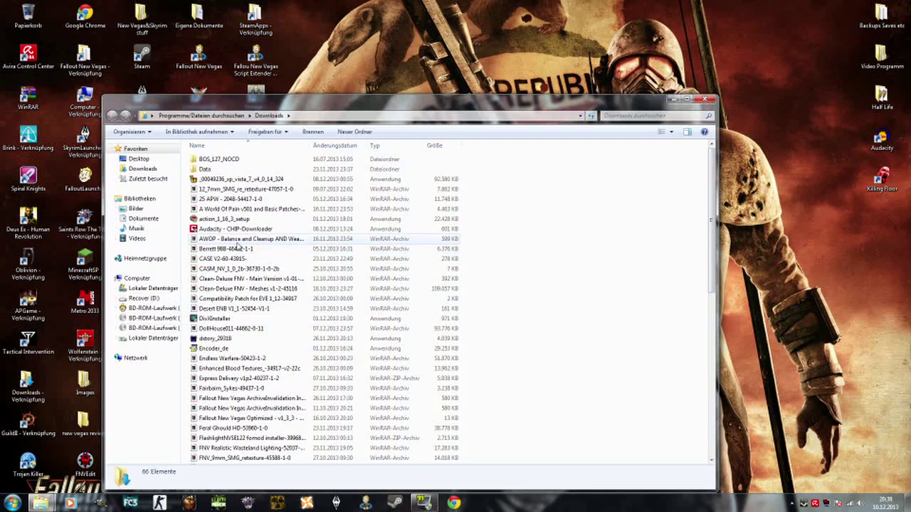
click(265, 201)
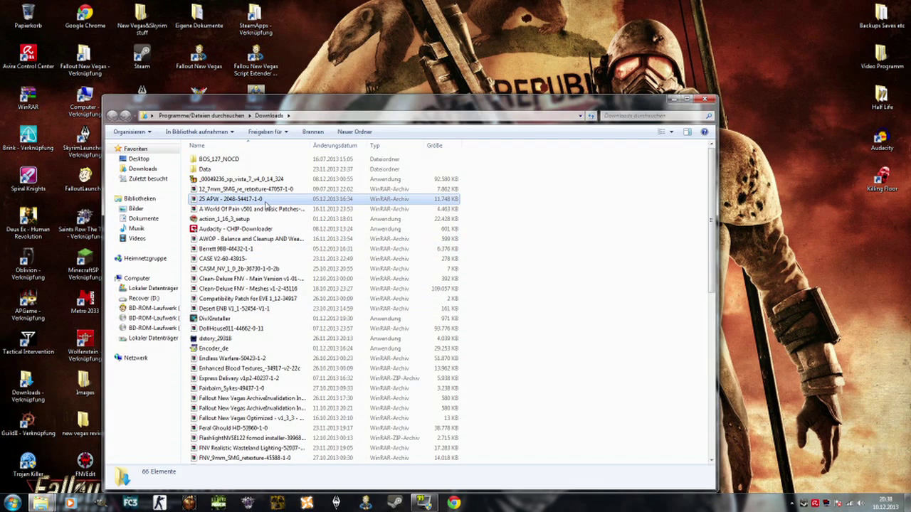
scroll(288, 210, down, 3)
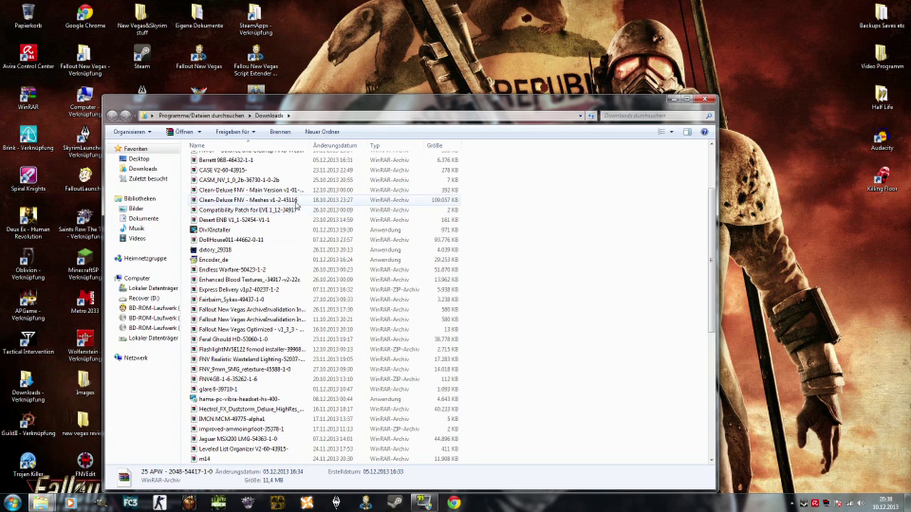
scroll(295, 213, down, 3)
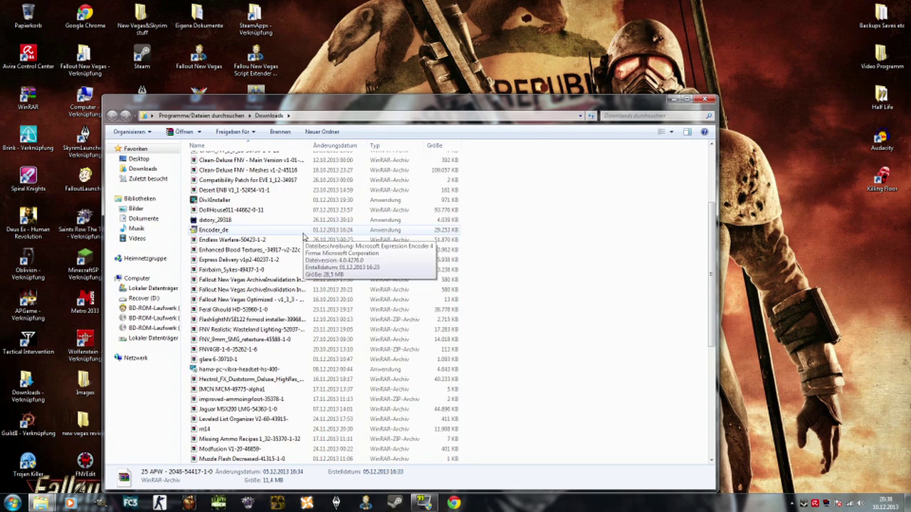
scroll(294, 239, down, 1)
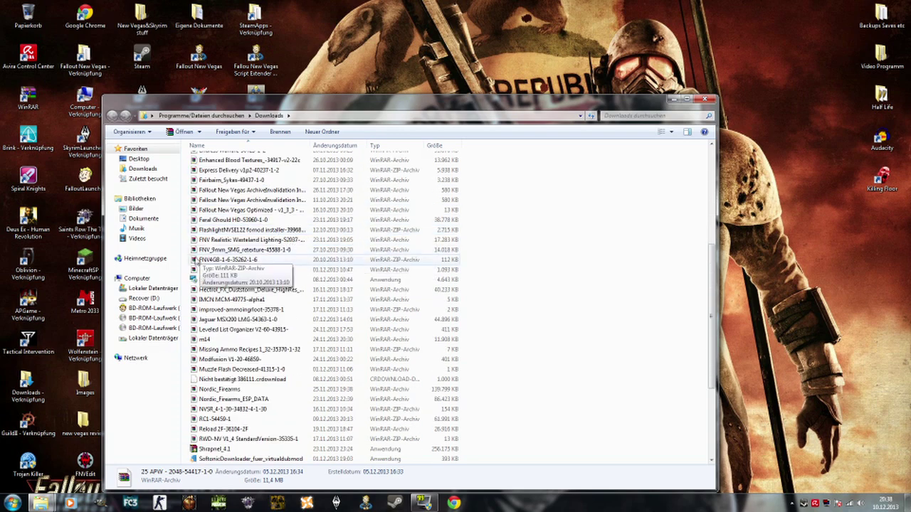
drag(407, 98, 623, 45)
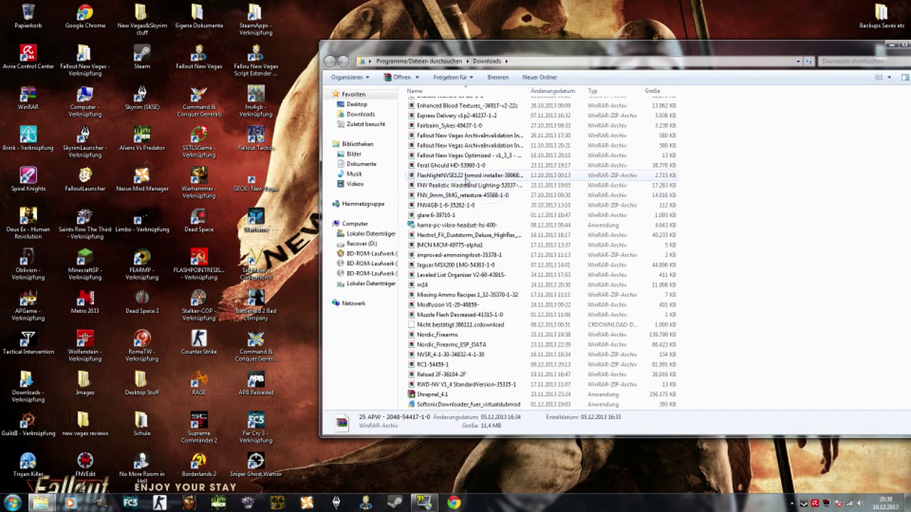
Step: Open the Feral Ghould HD-53960-1-0 archive, dismiss the licence reminder and enter its FeralGhoulsHD folder
click(429, 165)
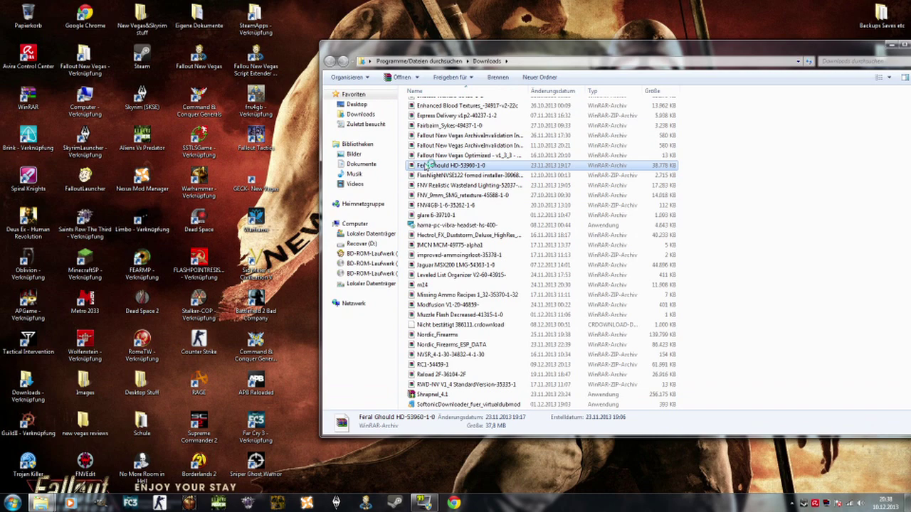
click(318, 126)
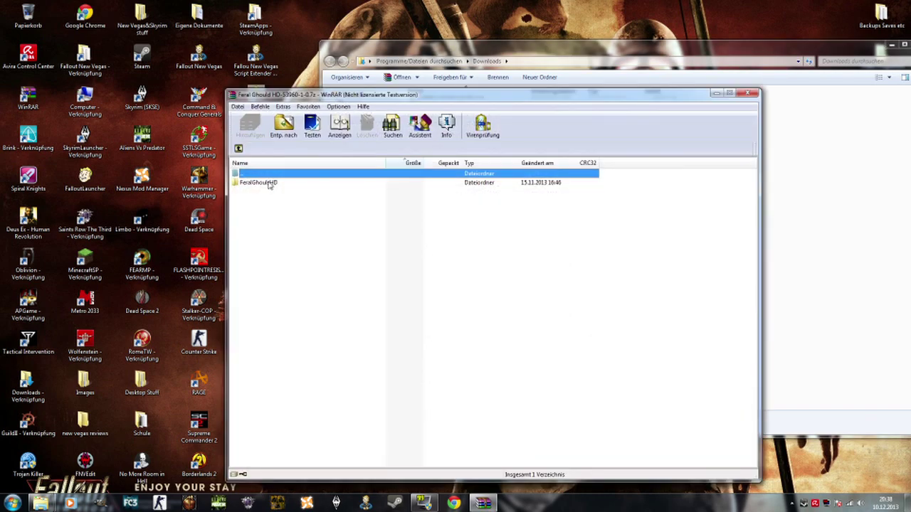
click(563, 248)
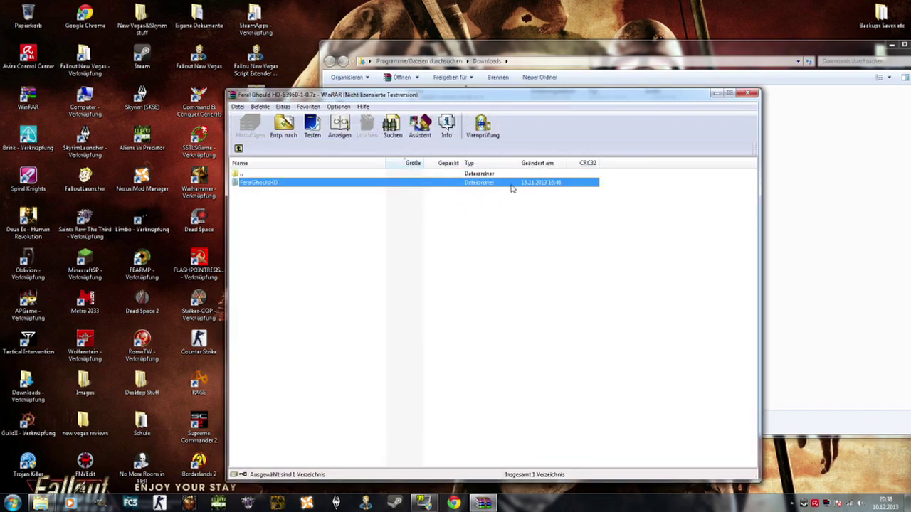
double_click(513, 184)
key(Return)
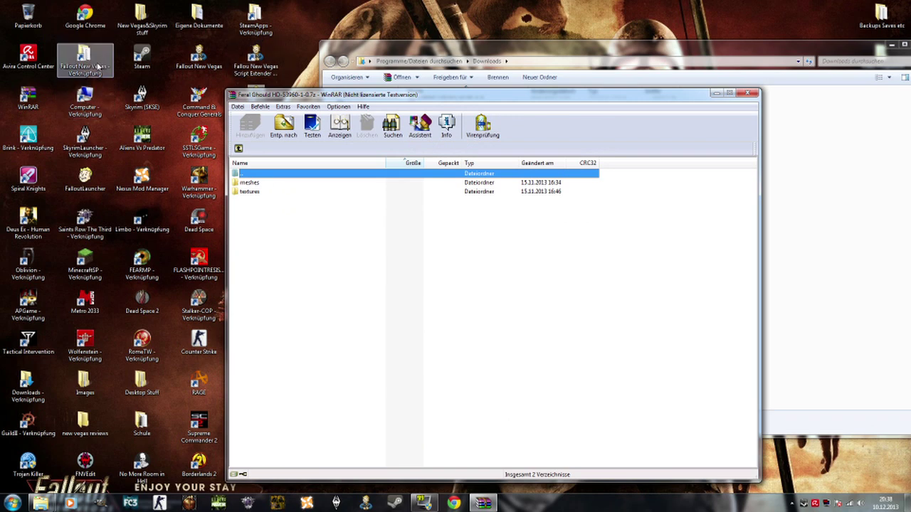
Step: Open the Fallout New Vegas Data folder, try to copy the archive's meshes and textures folders into it, and close the archive
double_click(85, 60)
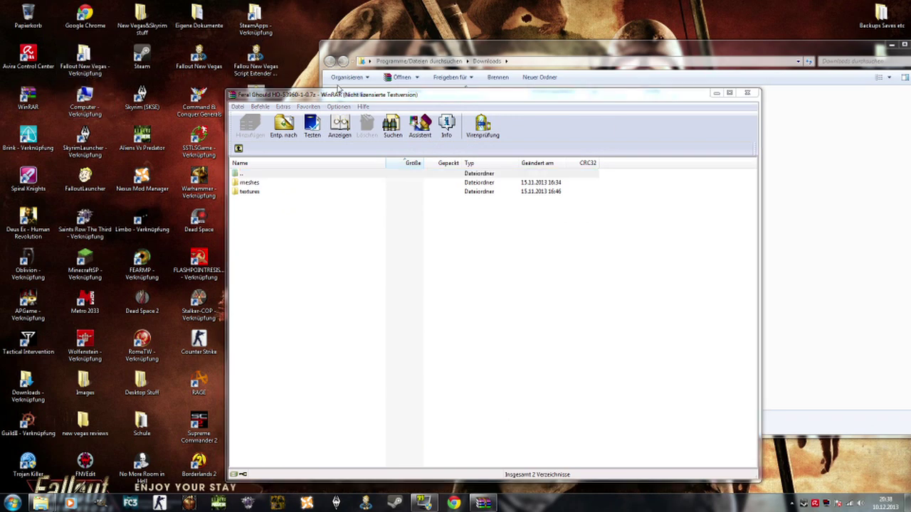
click(163, 66)
double_click(162, 66)
drag(279, 9, 639, 265)
click(269, 202)
drag(269, 202, 876, 377)
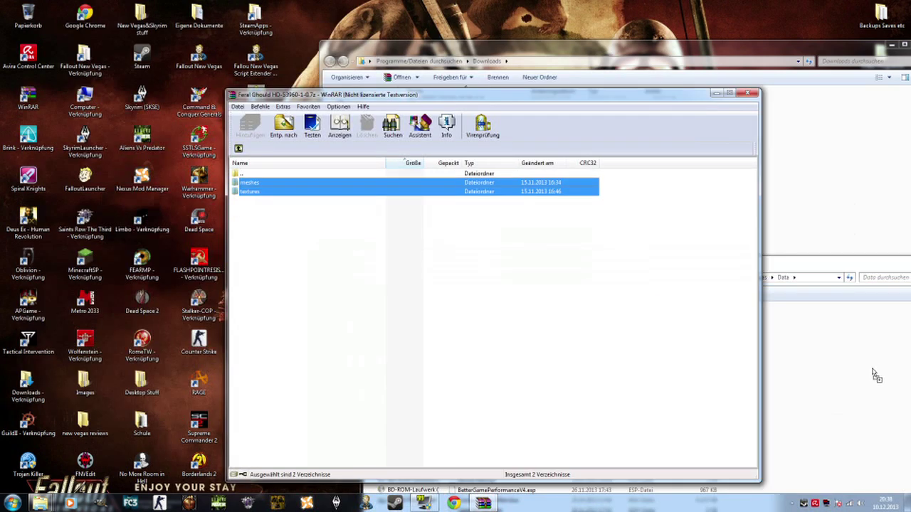
click(747, 94)
Step: Check the contents of the Fallout New Vegas Optimized - v1_3_3 archive and close it
click(480, 155)
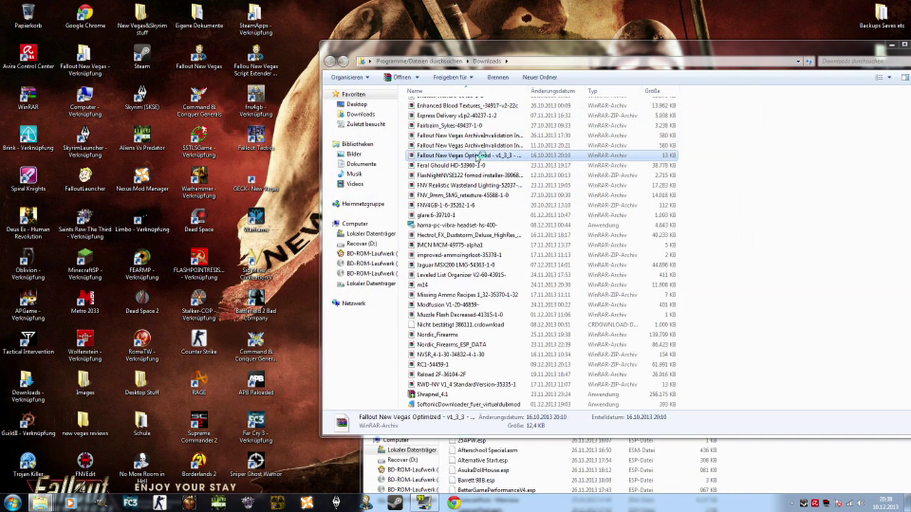
double_click(480, 155)
double_click(305, 182)
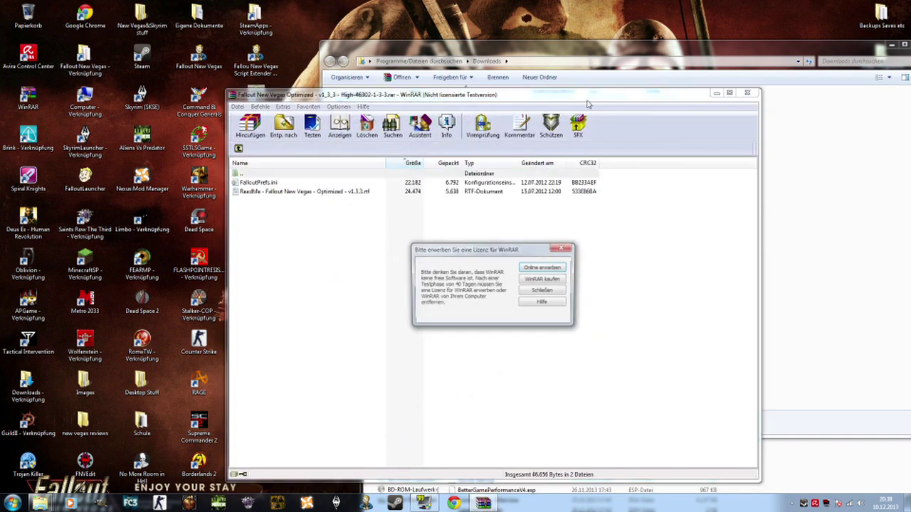
key(Escape)
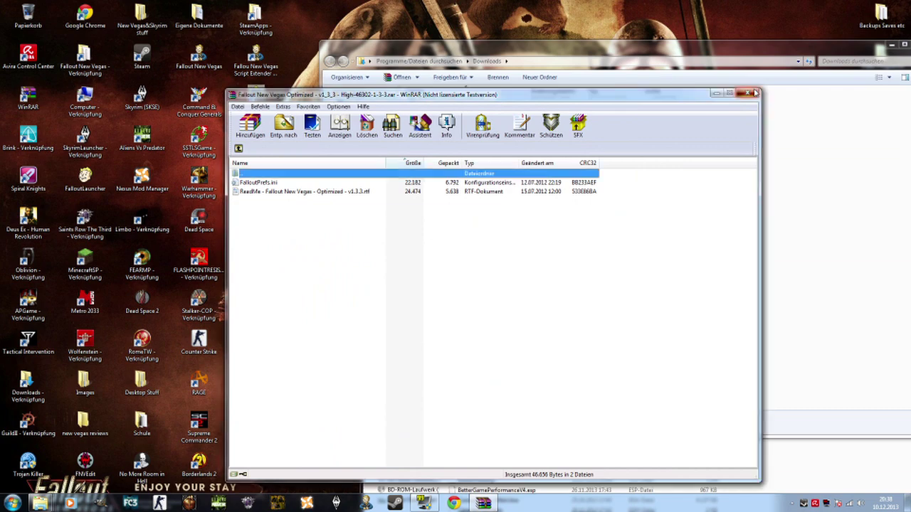
click(756, 93)
Step: Open the Fairbairn_Sykes-49437-1-0 archive and select meshes, textures, FBSykes.Readme.txt and FBSykes.esp
double_click(516, 127)
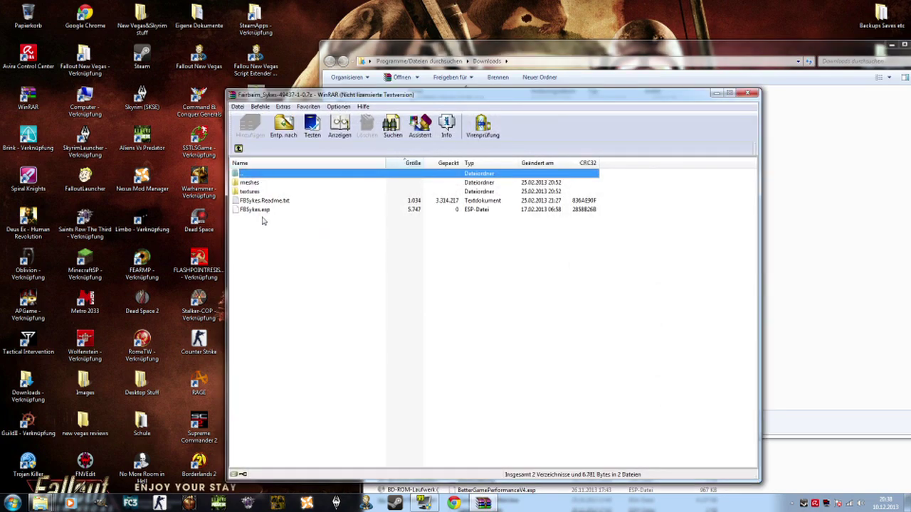
click(565, 248)
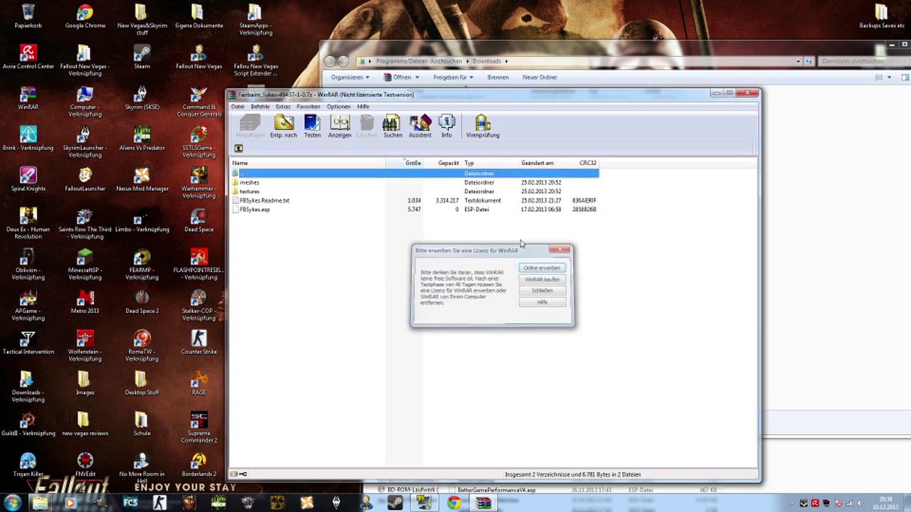
click(264, 211)
drag(292, 248, 264, 183)
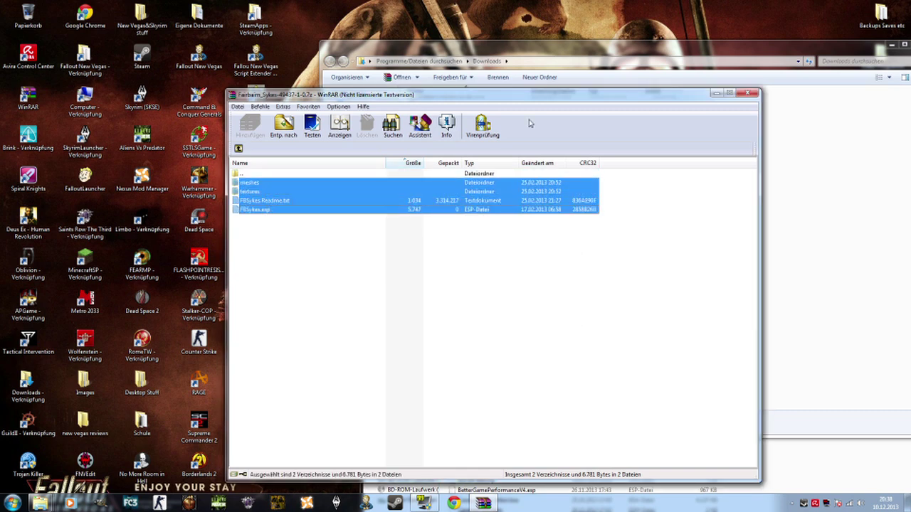
Step: Close the Downloads folder and move the archive window aside so the Data folder is accessible
click(851, 51)
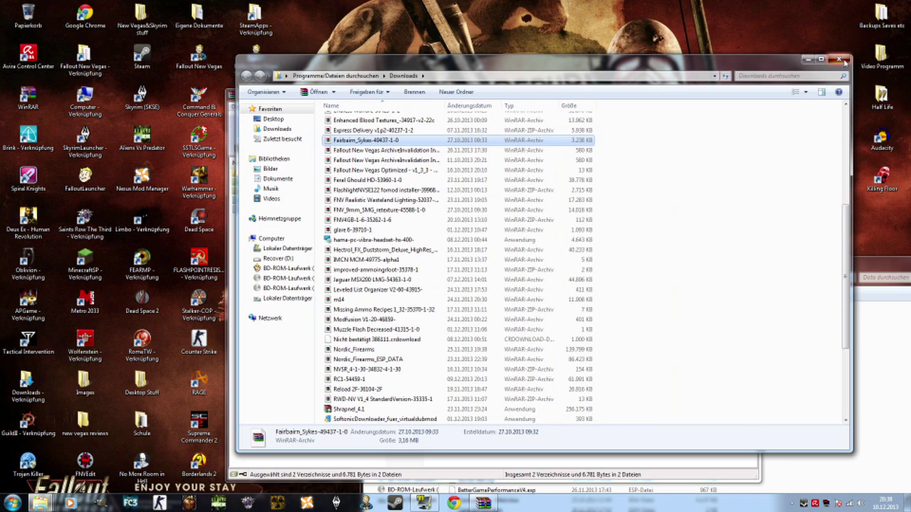
click(840, 61)
drag(600, 100, 415, 66)
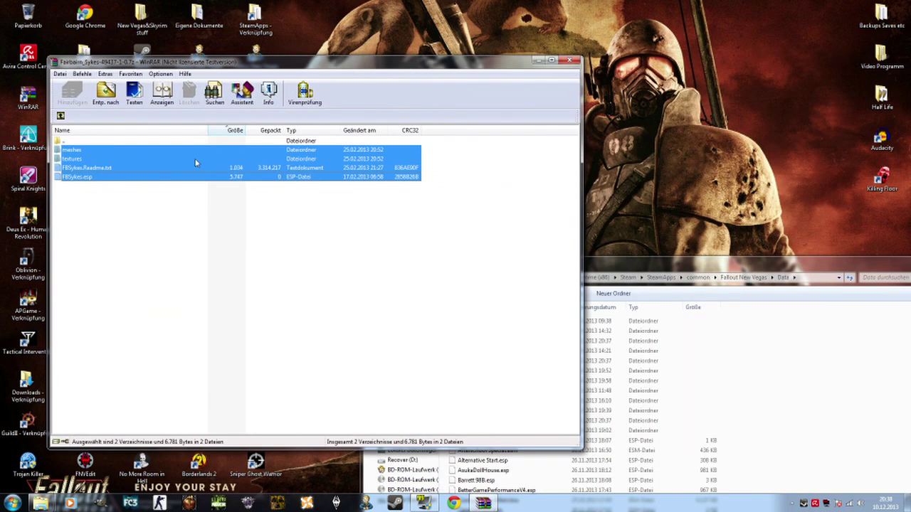
Step: Extract the selected Fairbairn_Sykes files into the Data folder, replacing FBSykes.esp and merging the meshes folder
drag(865, 411, 865, 411)
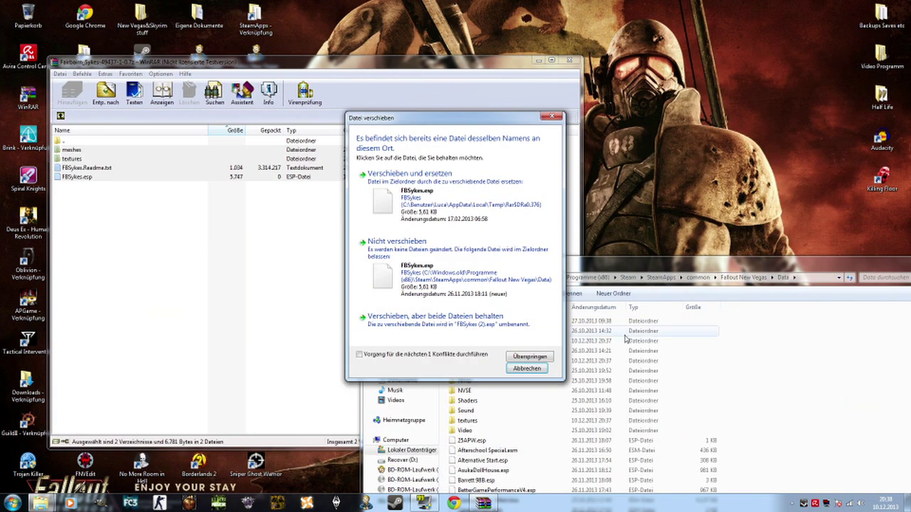
click(449, 355)
click(420, 206)
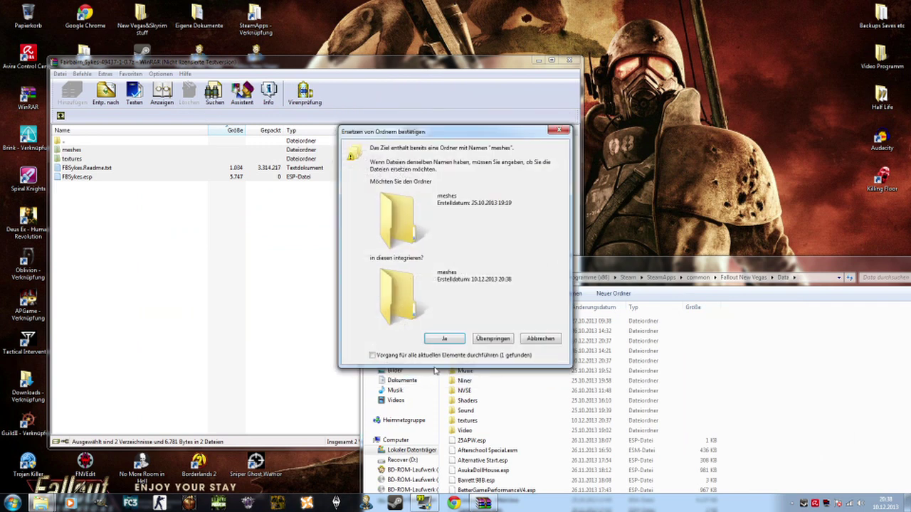
click(444, 338)
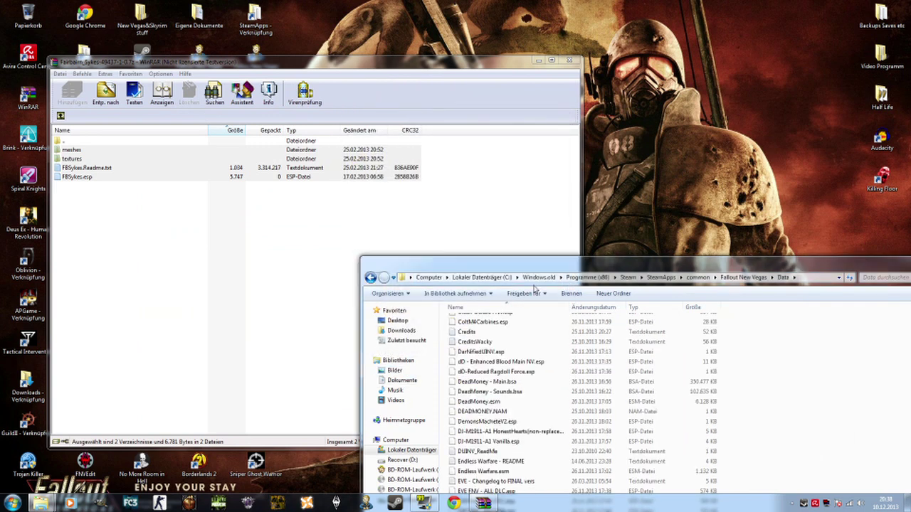
Step: Close the Fairbairn_Sykes archive and move the Data folder window fully into view
drag(553, 269, 349, 212)
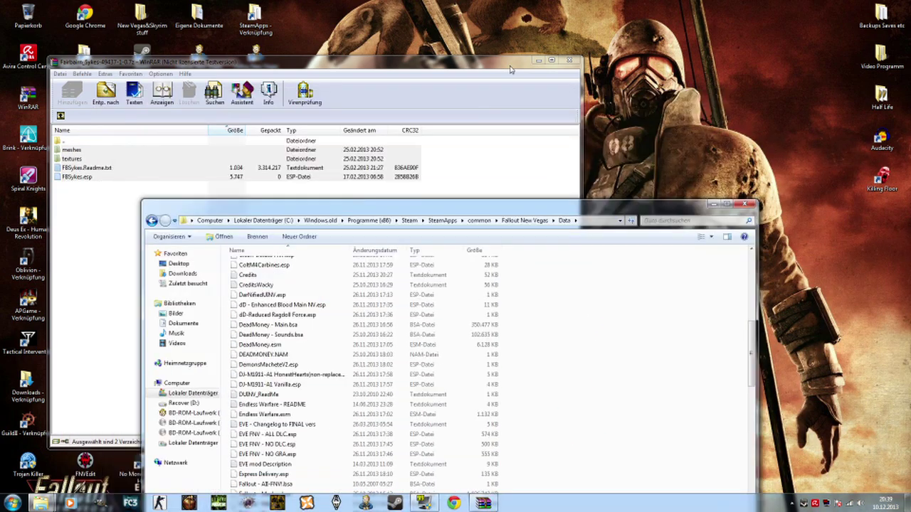
click(570, 60)
drag(514, 209, 613, 81)
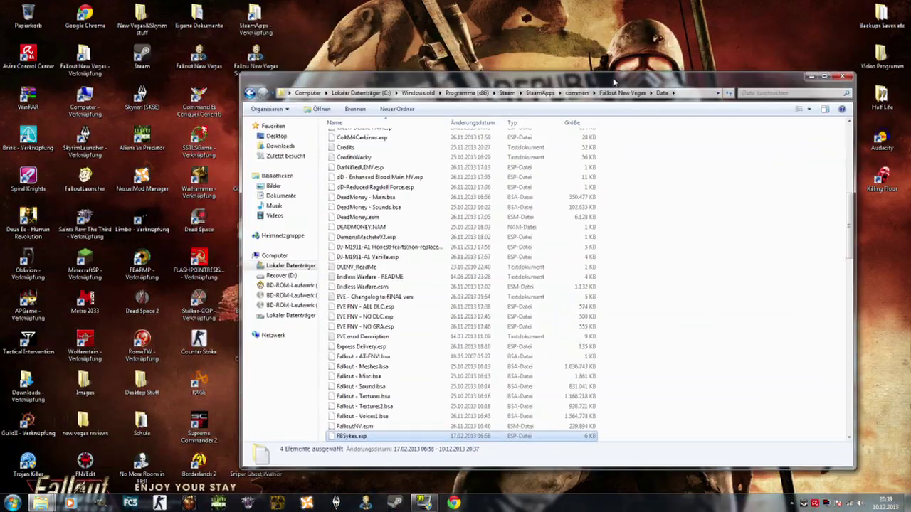